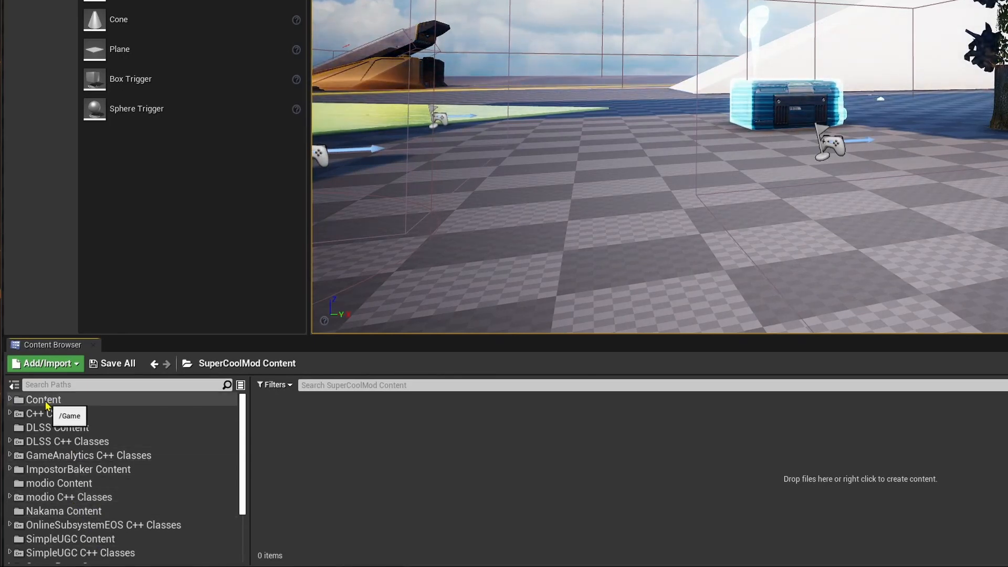
- Open the PlayerClasses folder under Content > Blueprints > Gameplay
{"action": "left_click", "coordinate": [10, 400]}
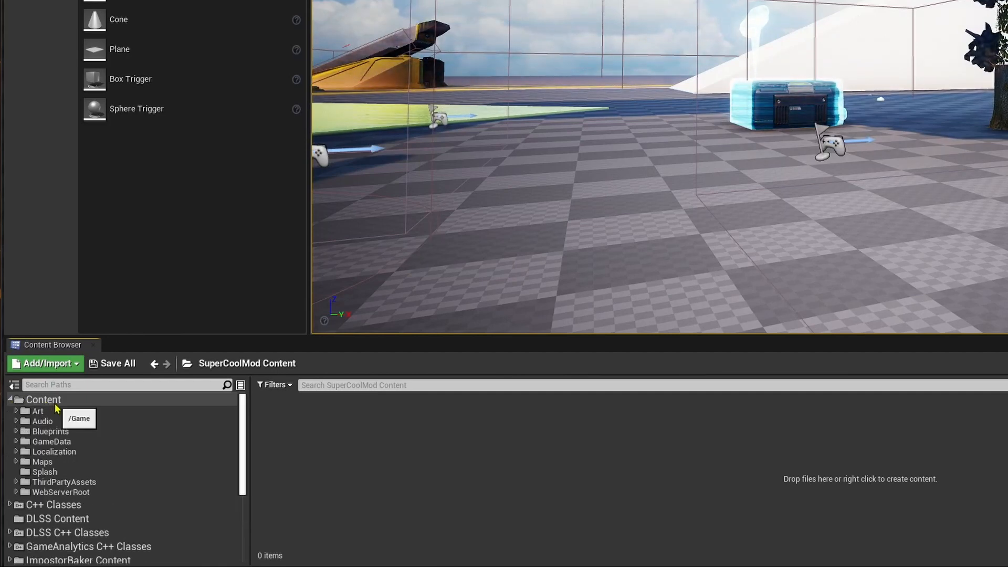
{"action": "left_click", "coordinate": [50, 431]}
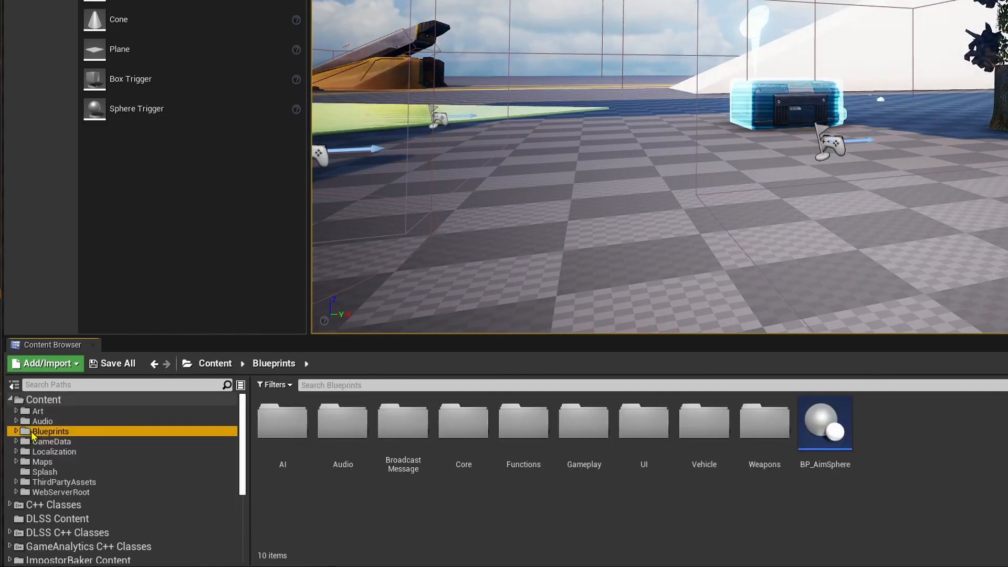
{"action": "double_click", "coordinate": [584, 420]}
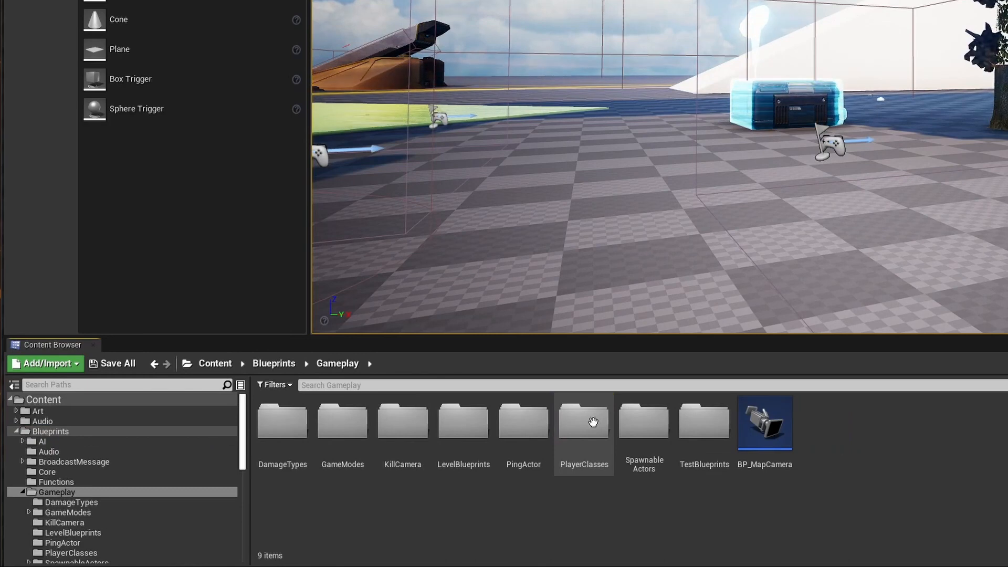
{"action": "double_click", "coordinate": [593, 422]}
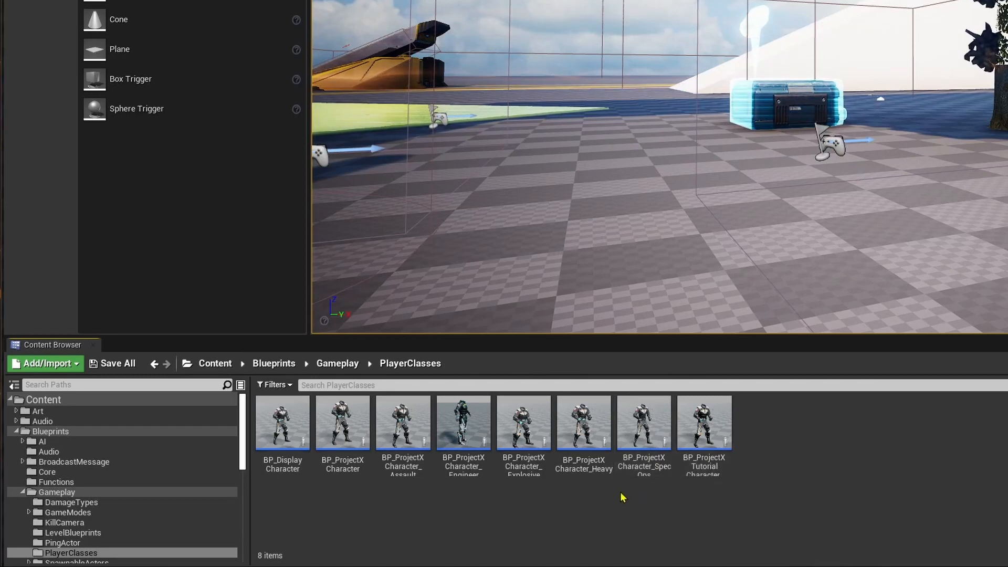
- Duplicate the BP_ProjectXCharacter_Heavy blueprint and name the copy BP_ProjectXCharacter_HeavyCustom
{"action": "right_click", "coordinate": [579, 430]}
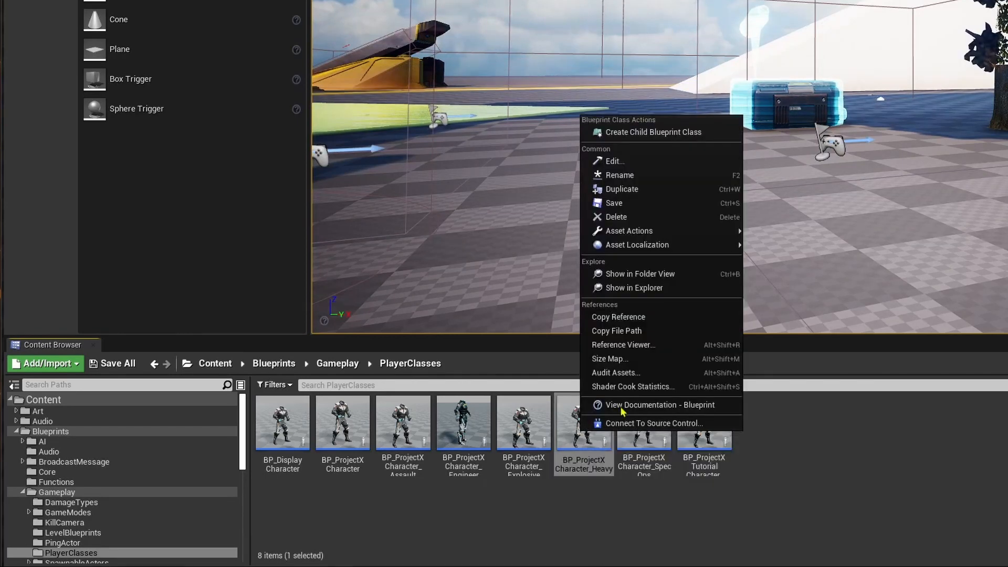
{"action": "left_click", "coordinate": [622, 190]}
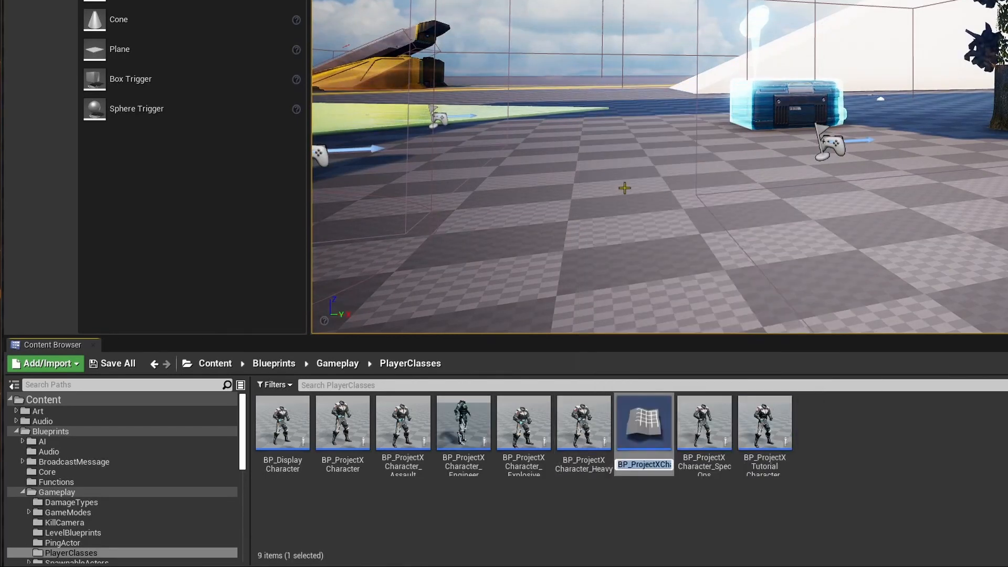
{"action": "key", "text": "End"}
{"action": "key", "text": "BackSpace"}
{"action": "type", "text": "Custom"}
{"action": "key", "text": "Return"}
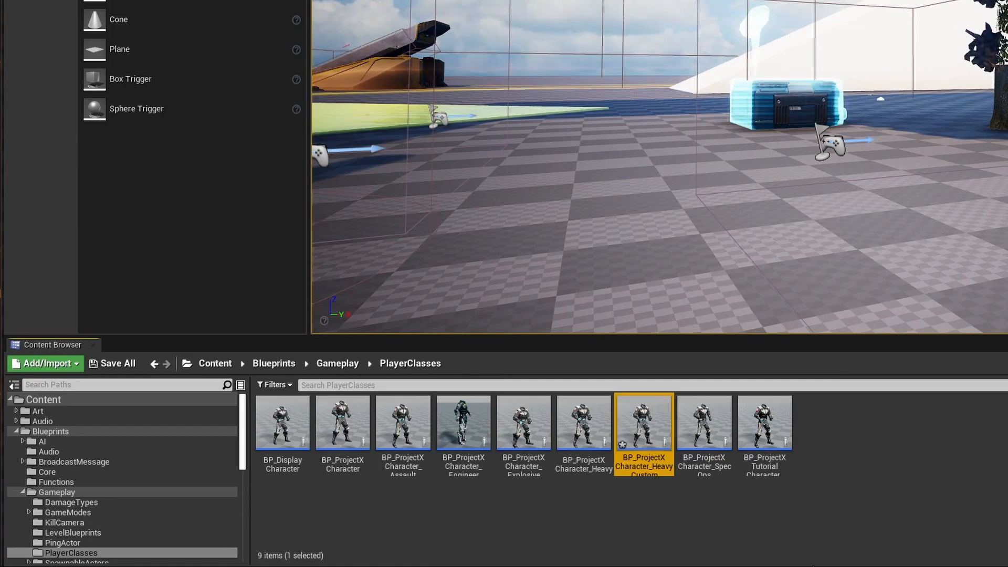
{"action": "left_click", "coordinate": [683, 496]}
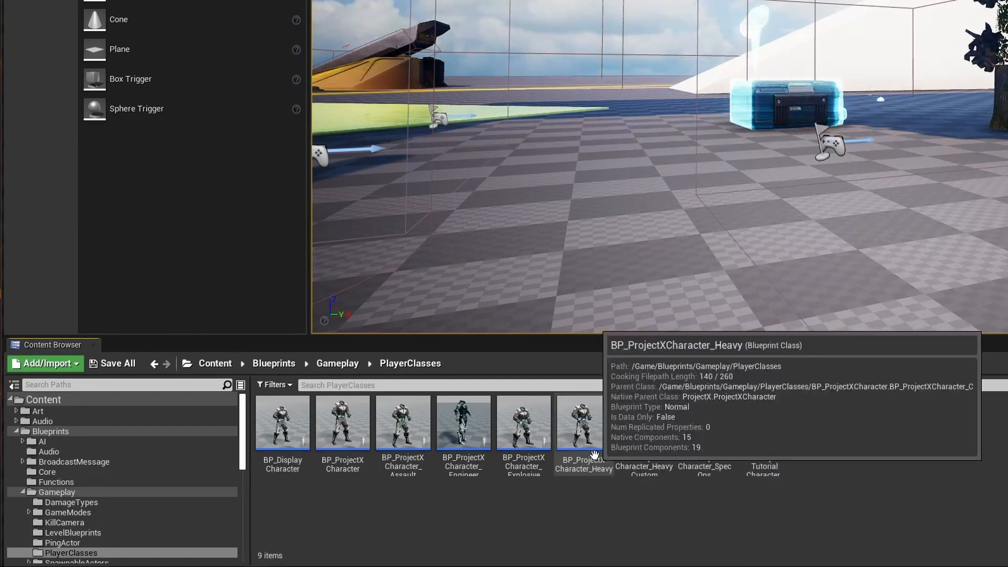
- Move the BP_ProjectXCharacter_HeavyCustom blueprint into the SuperCoolMod Content folder
{"action": "scroll", "coordinate": [161, 512], "scroll_direction": "down", "scroll_amount": 4}
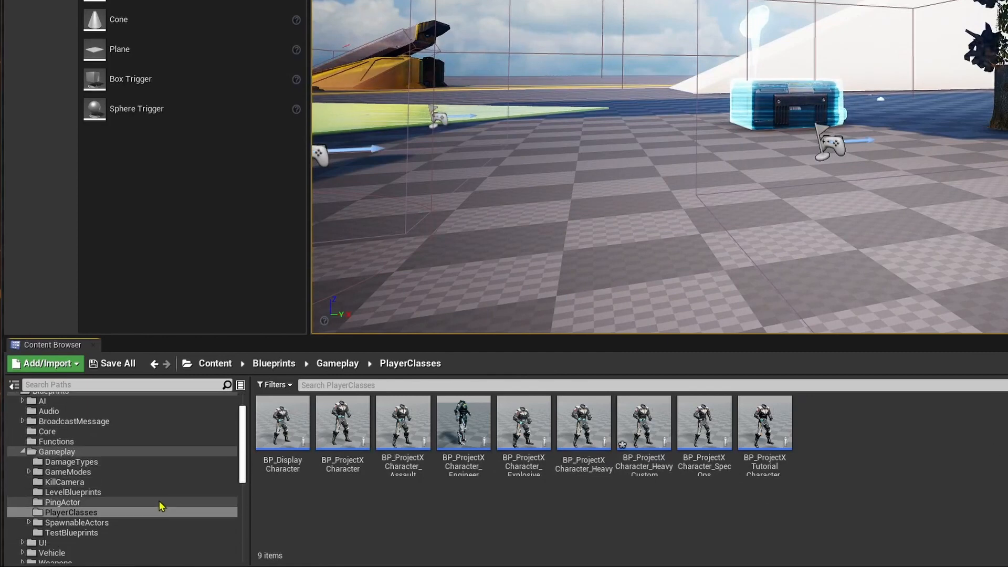
{"action": "scroll", "coordinate": [162, 506], "scroll_direction": "down", "scroll_amount": 15}
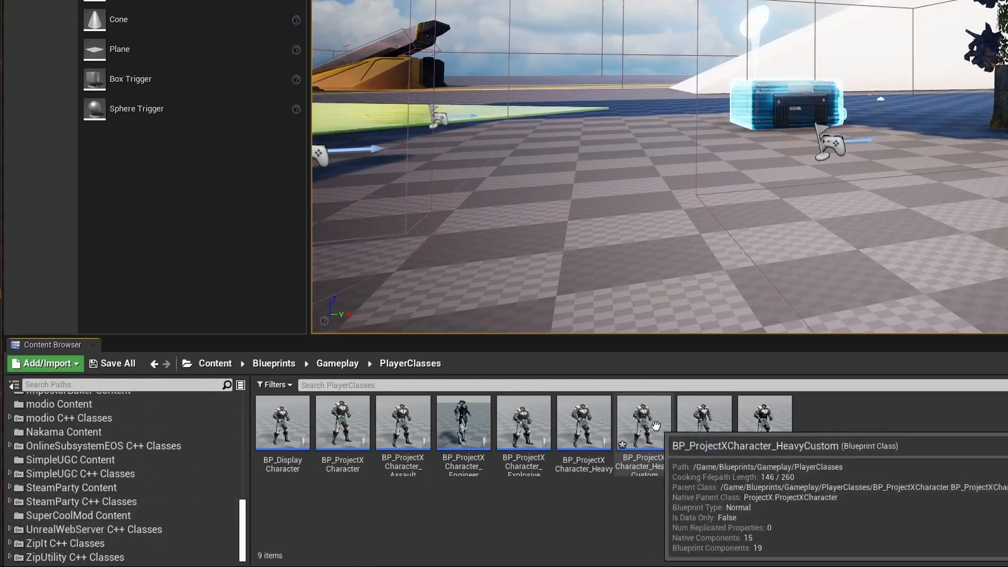
{"action": "left_click_drag", "start_coordinate": [643, 425], "coordinate": [90, 517]}
{"action": "left_click", "coordinate": [108, 533]}
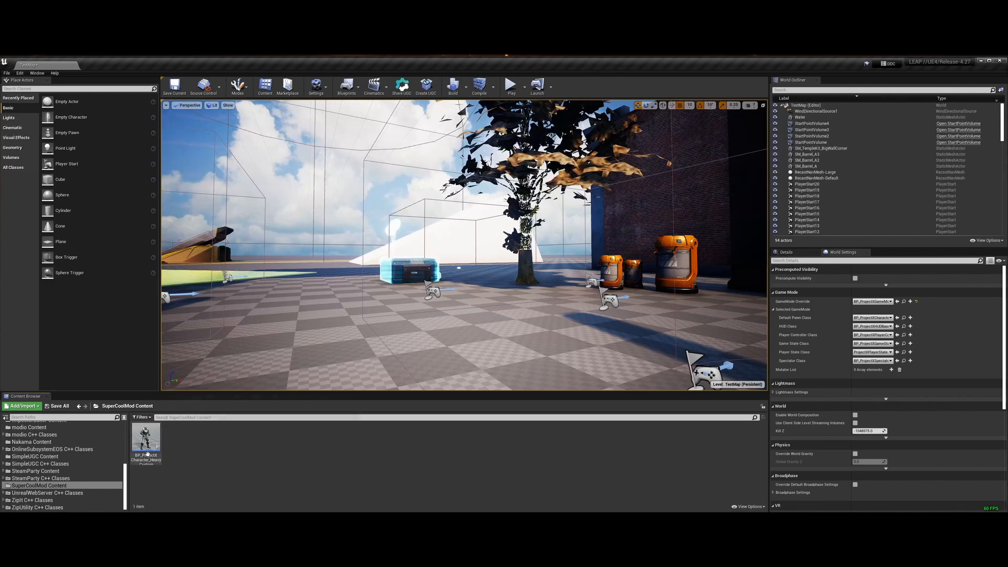
- Open the BP_ProjectXCharacter_HeavyCustom blueprint from SuperCoolMod Content and look through its class default properties
{"action": "mouse_move", "coordinate": [145, 455]}
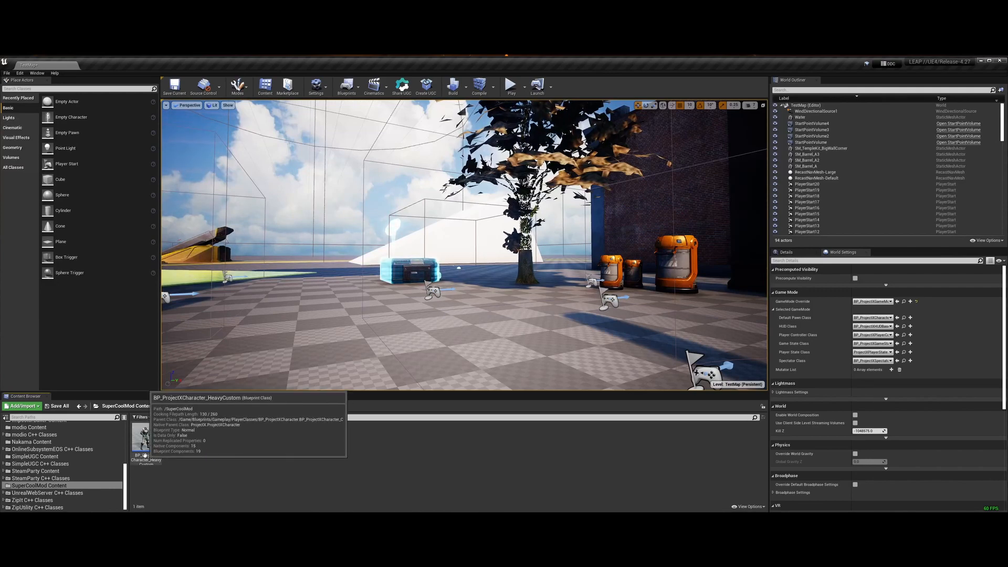
{"action": "double_click", "coordinate": [145, 456]}
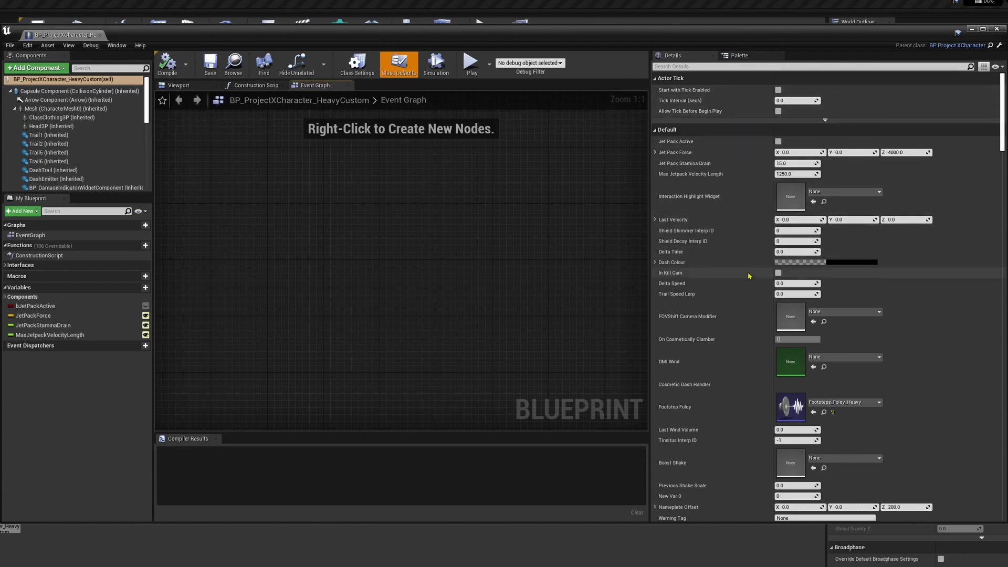
{"action": "scroll", "coordinate": [746, 278], "scroll_direction": "down", "scroll_amount": 2}
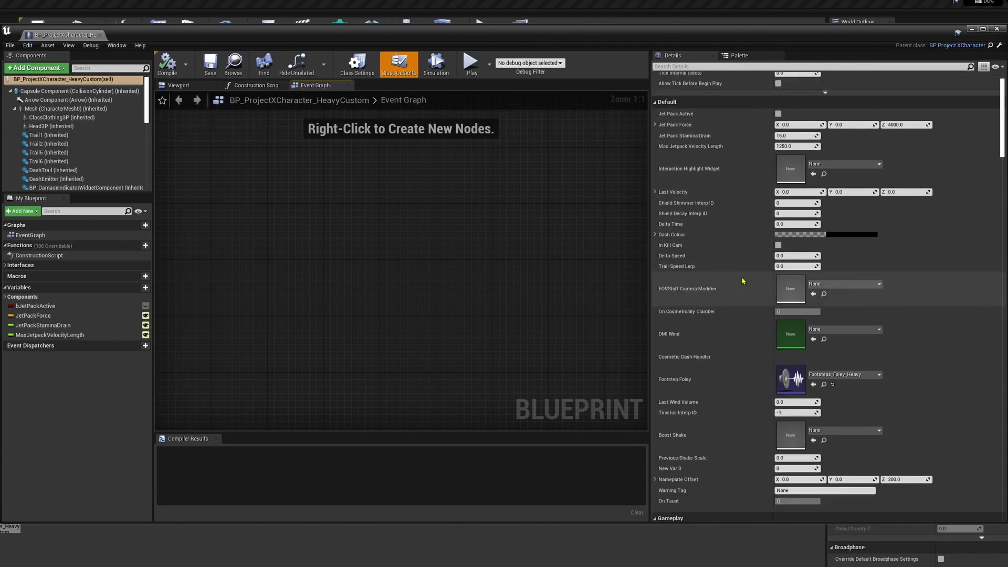
{"action": "scroll", "coordinate": [743, 281], "scroll_direction": "down", "scroll_amount": 5}
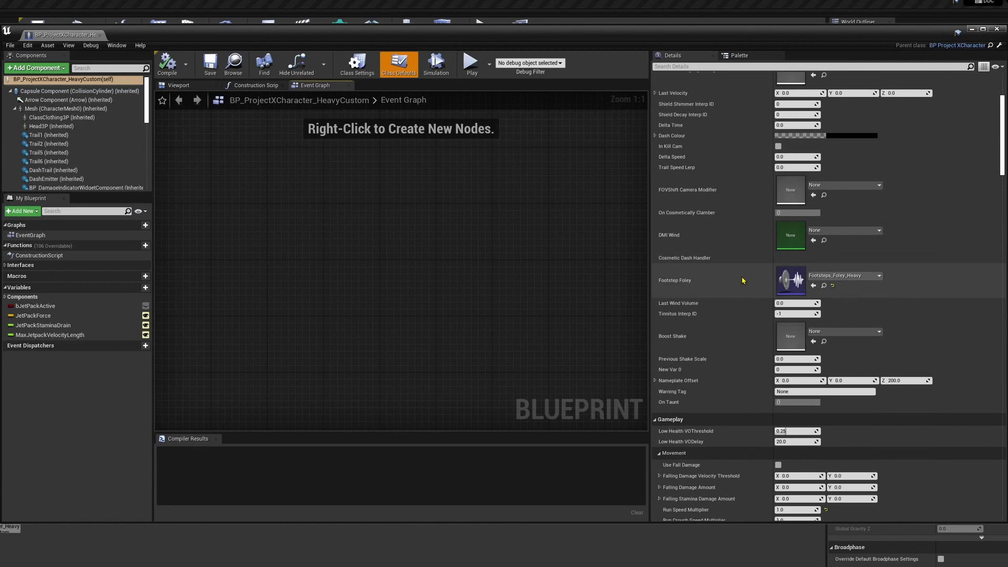
{"action": "scroll", "coordinate": [742, 280], "scroll_direction": "up", "scroll_amount": 1}
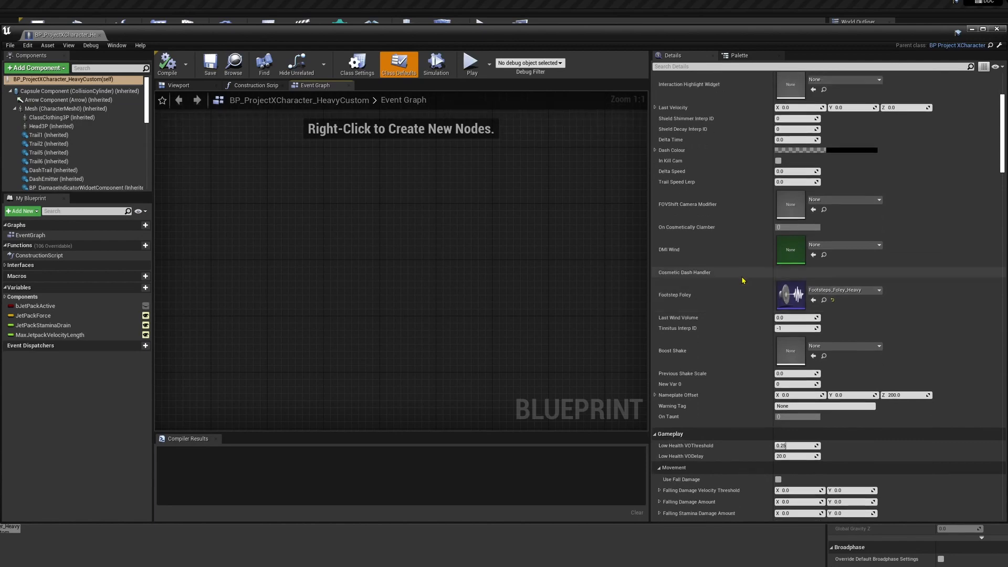
{"action": "scroll", "coordinate": [742, 280], "scroll_direction": "up", "scroll_amount": 5}
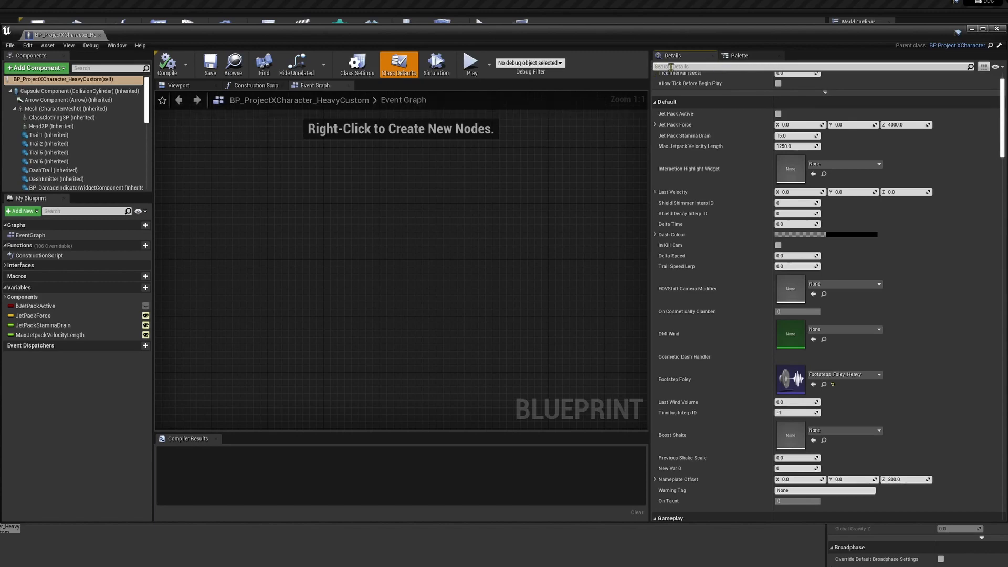
- Filter the class defaults for "weapons" and set the Primary Weapon's option 0 to BP_Weapon_Shotgun
{"action": "type", "text": "weapons"}
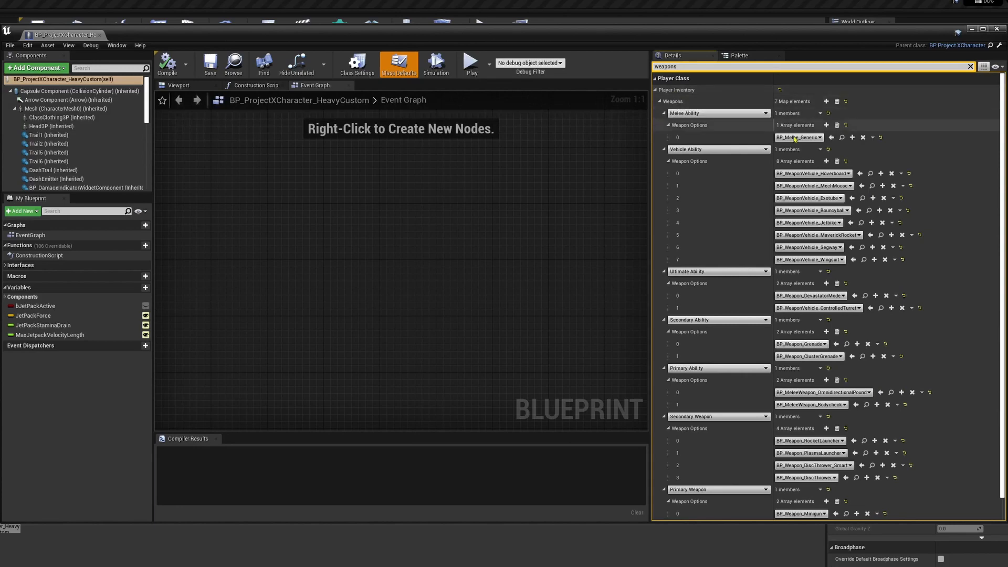
{"action": "left_click", "coordinate": [663, 149]}
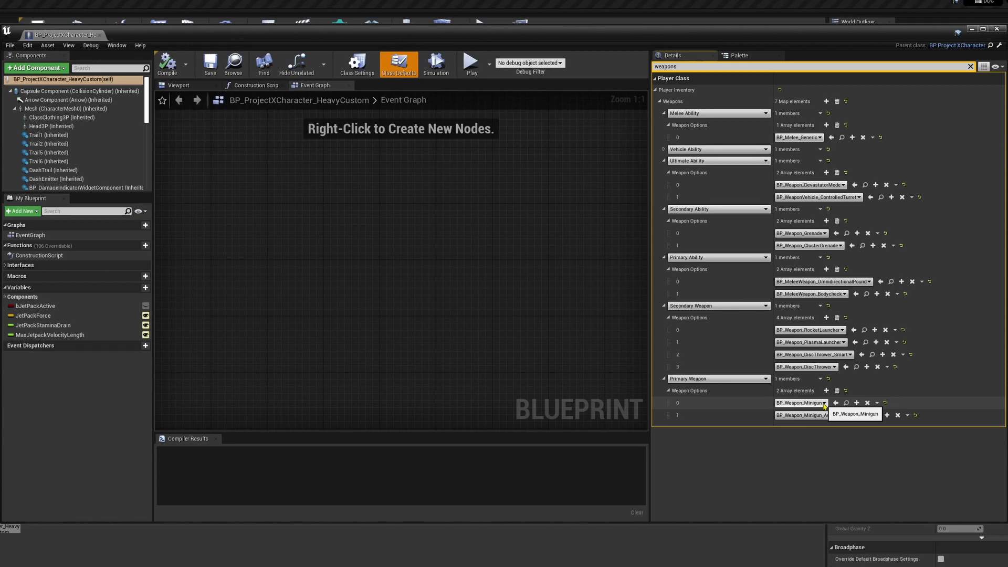
{"action": "left_click", "coordinate": [824, 403]}
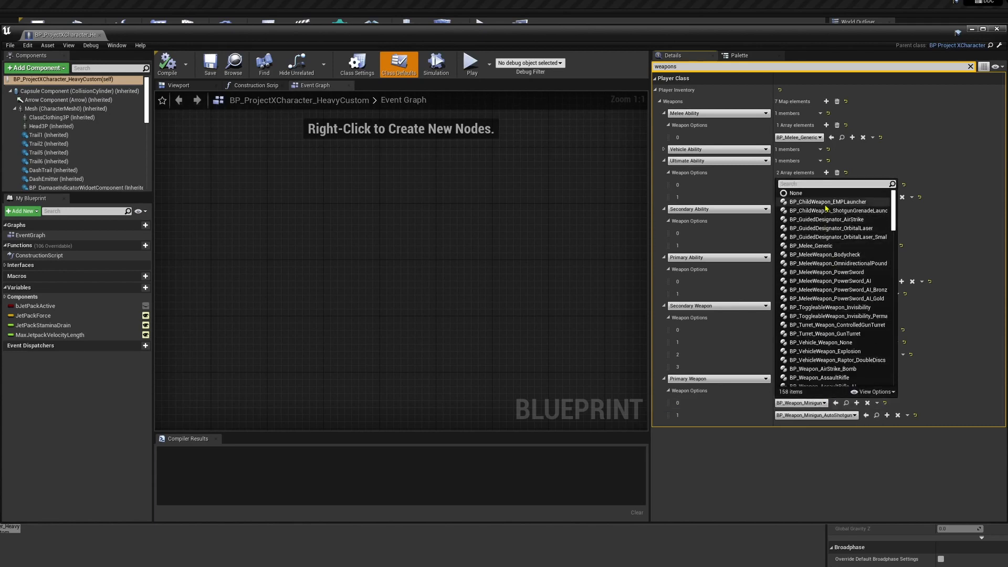
{"action": "scroll", "coordinate": [825, 208], "scroll_direction": "down", "scroll_amount": 1}
{"action": "scroll", "coordinate": [826, 208], "scroll_direction": "down", "scroll_amount": 3}
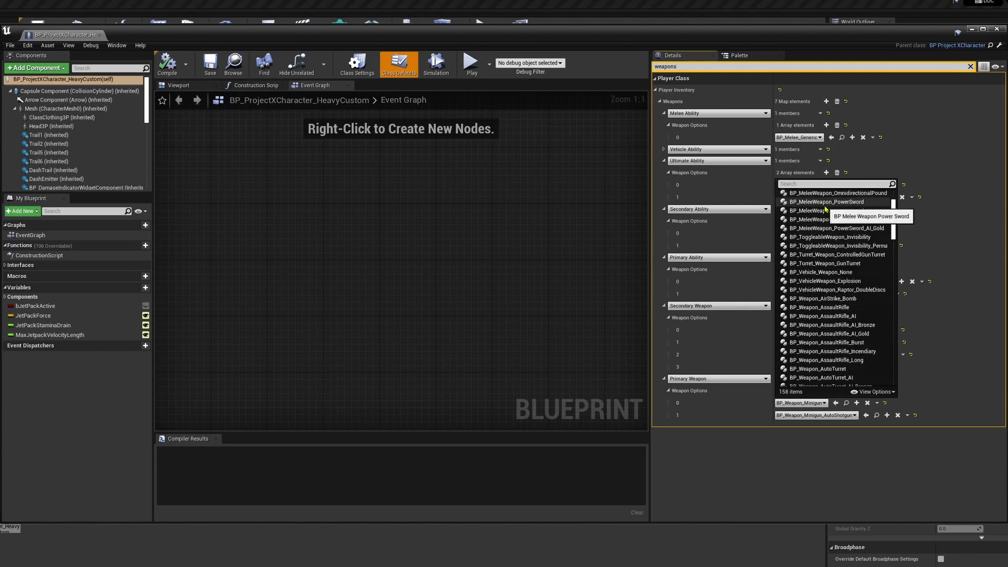
{"action": "scroll", "coordinate": [825, 208], "scroll_direction": "down", "scroll_amount": 5}
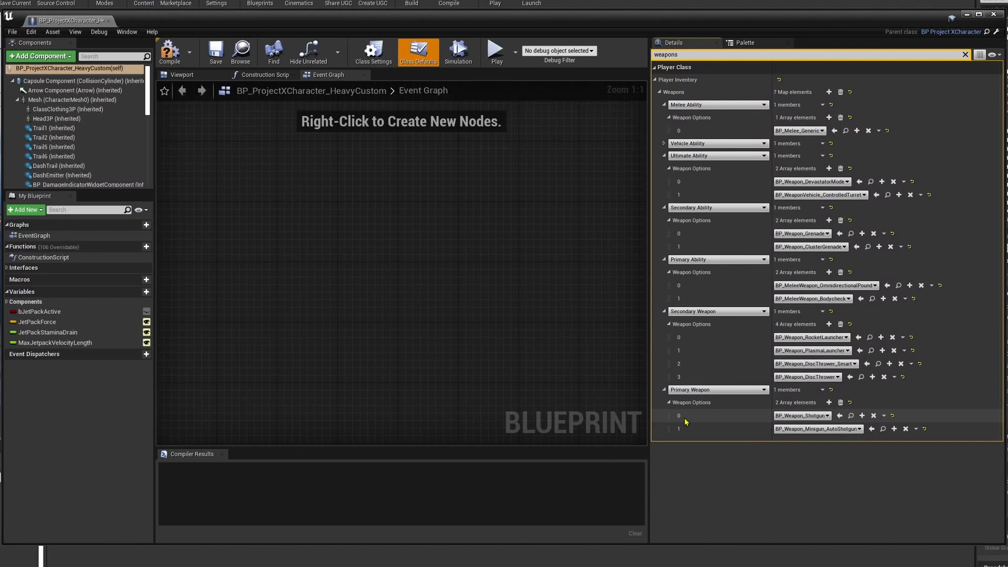
- Filter the class defaults for "use" and enable Use Player Inventory and Ignore Cloud Overrides
{"action": "left_click", "coordinate": [687, 54]}
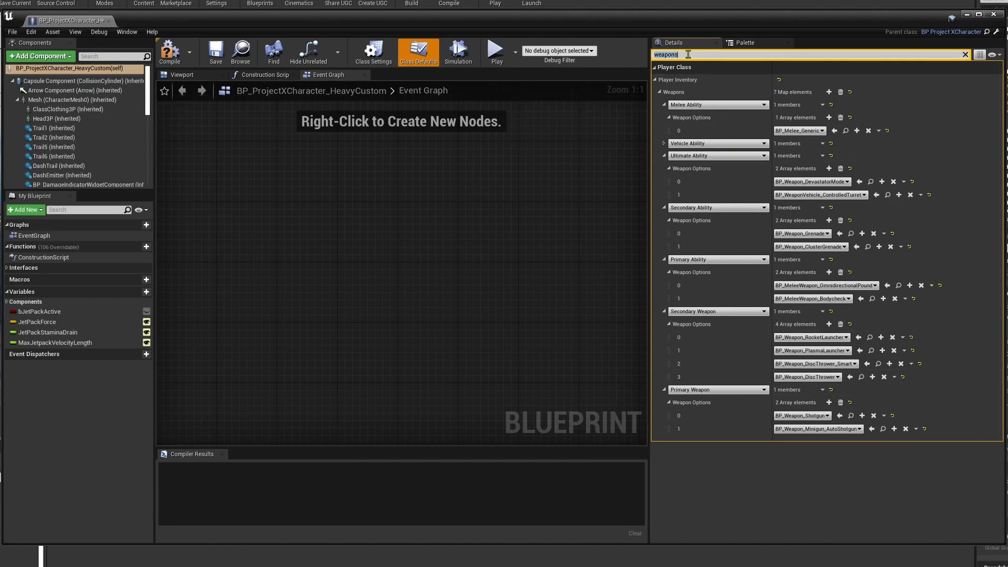
{"action": "type", "text": "use"}
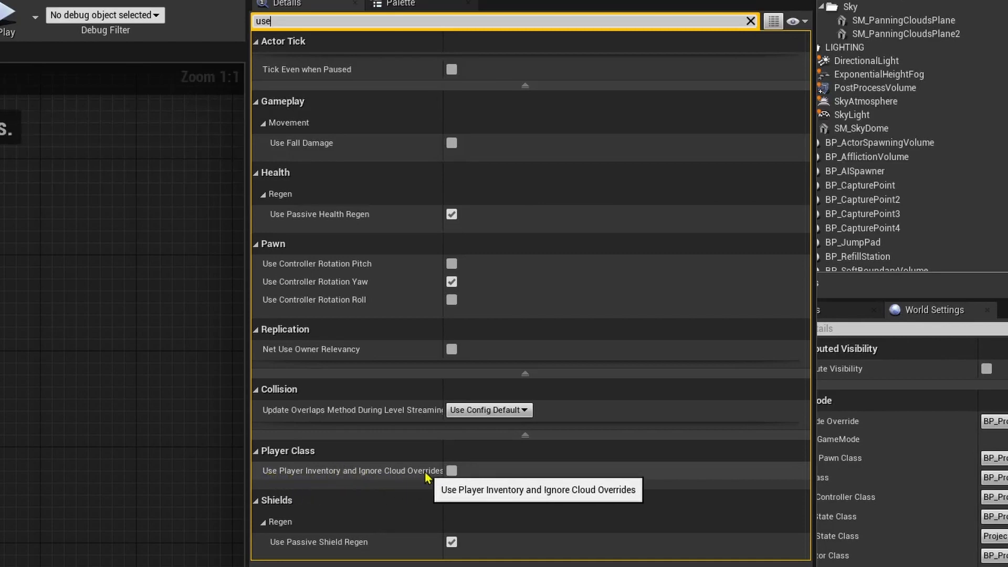
{"action": "left_click", "coordinate": [452, 472]}
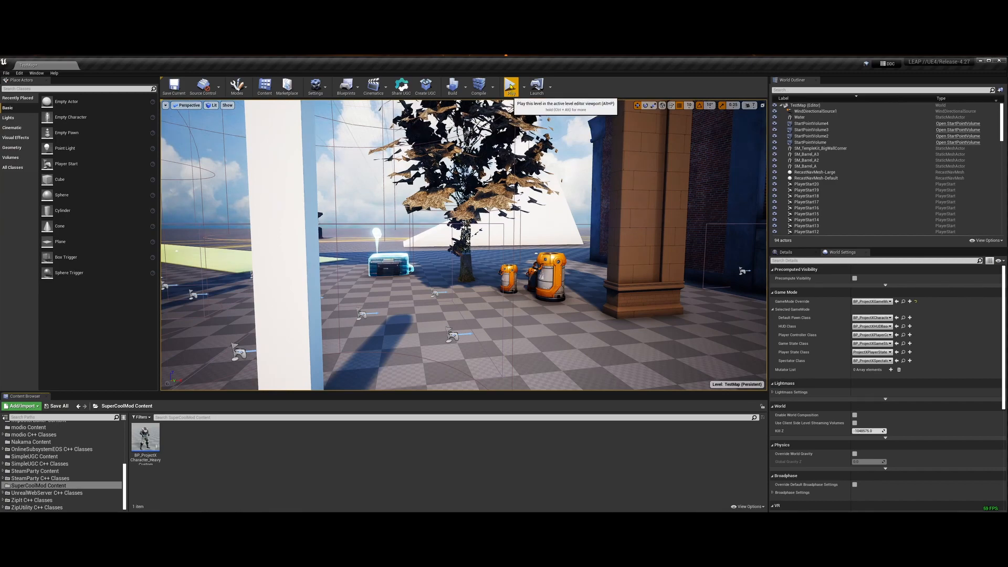
- Play-test the level by deploying with the Titan exosuit, check the equipped weapon, and end the play session
{"action": "left_click", "coordinate": [511, 86]}
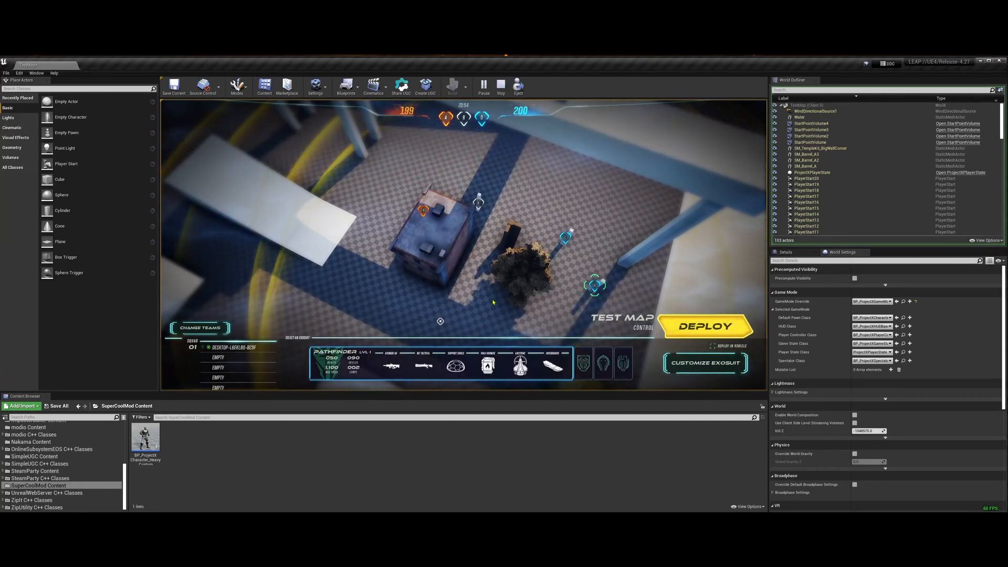
{"action": "left_click", "coordinate": [589, 374]}
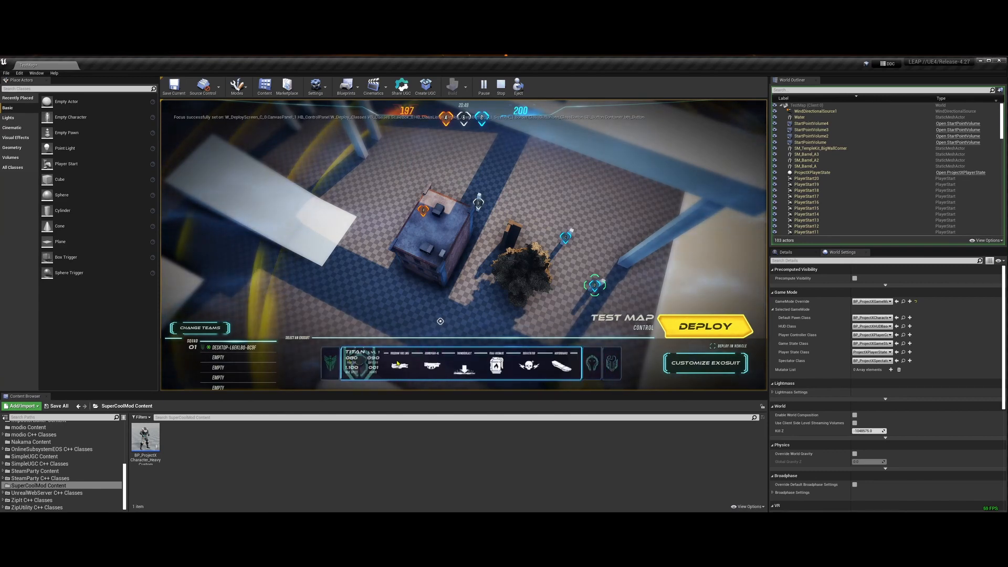
{"action": "left_click", "coordinate": [705, 326]}
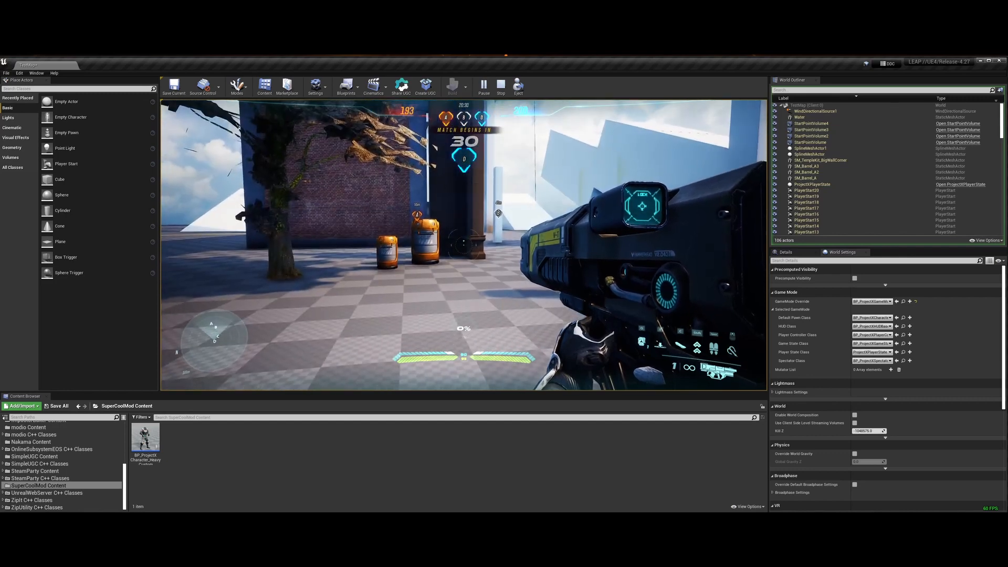
{"action": "key", "text": "Escape"}
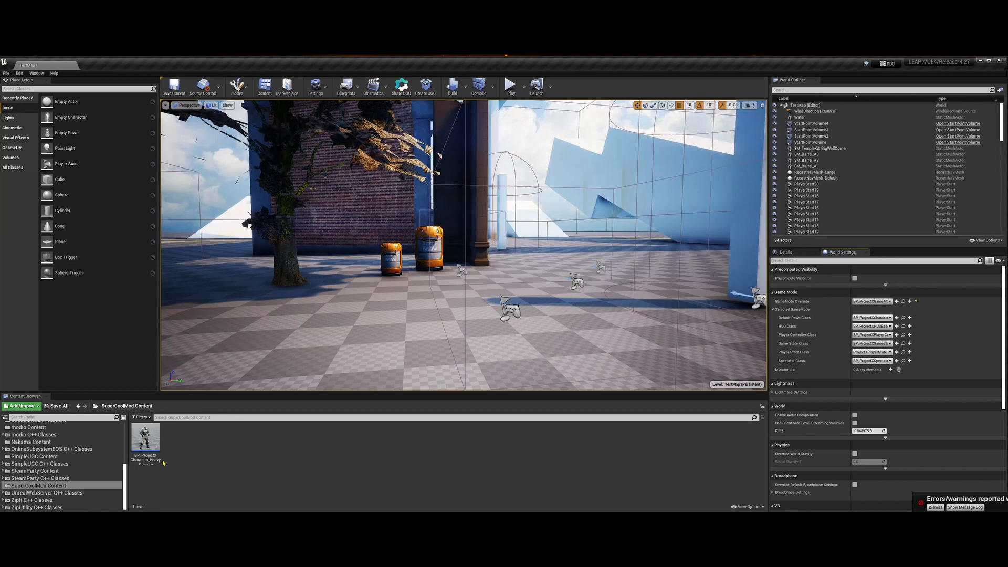
{"action": "mouse_move", "coordinate": [152, 449]}
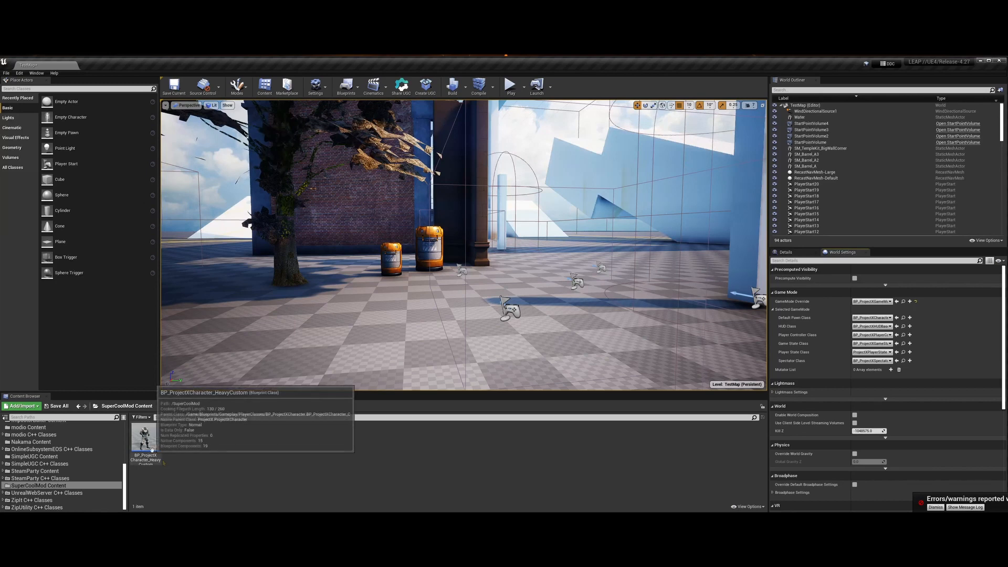